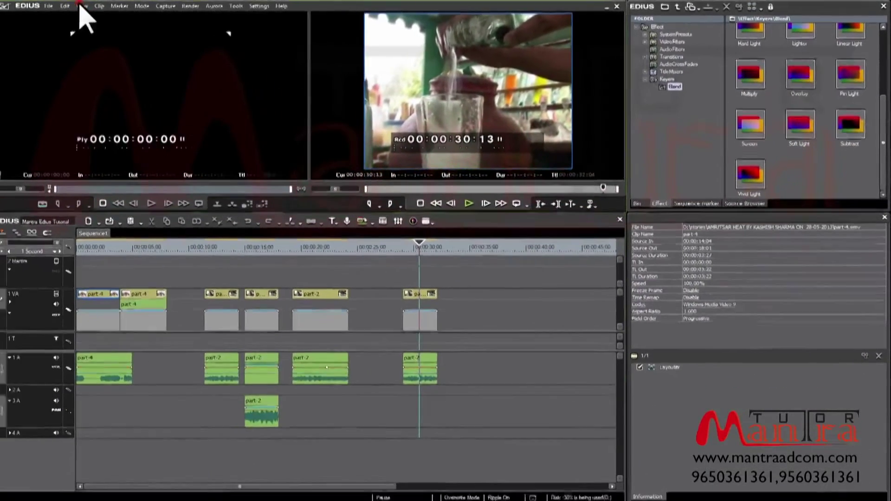
Check which palettes are set to be shown in the workspace
click(82, 5)
mouse_move(150, 73)
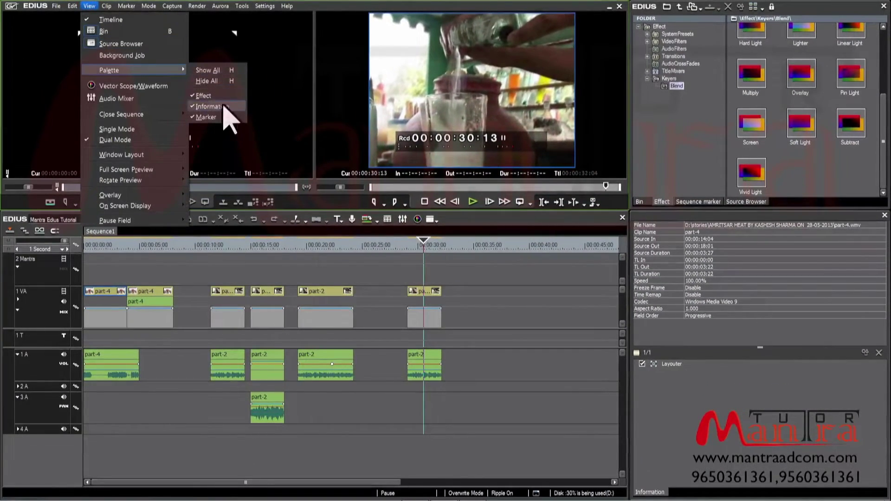
click(670, 144)
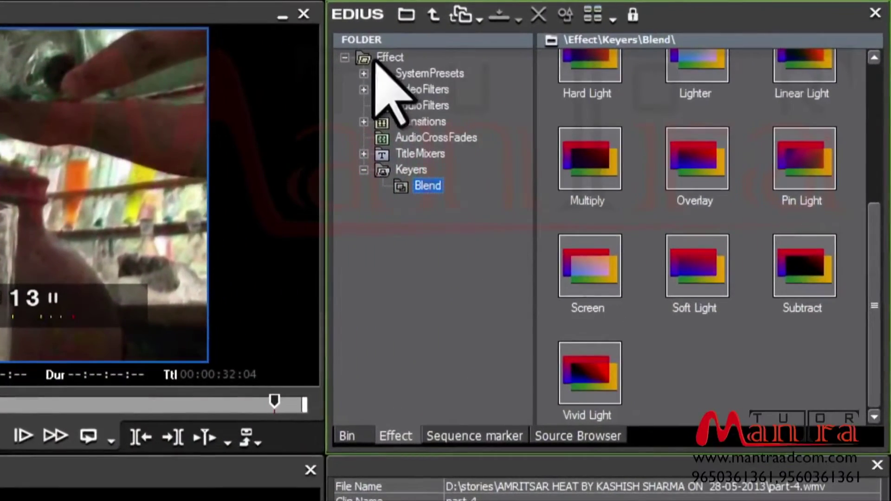
Collapse and re-expand the Effect folder tree, and fold the Keyers folder to list only the main effect categories
click(345, 57)
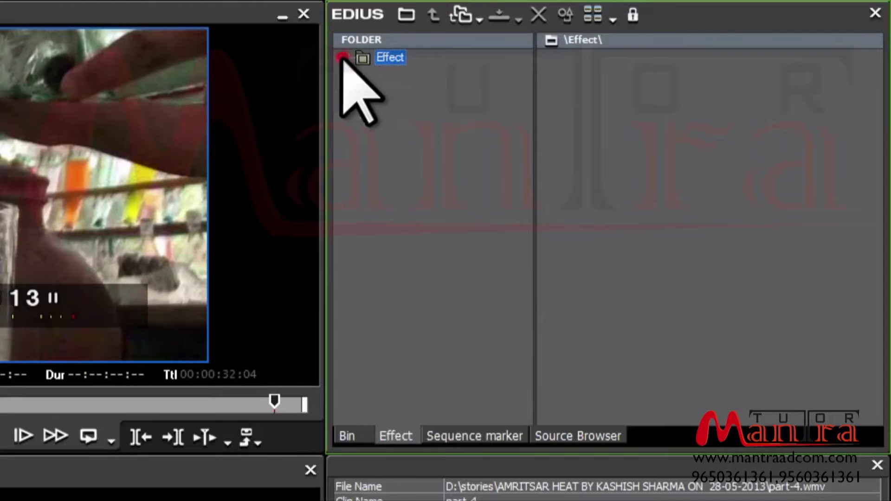
click(344, 57)
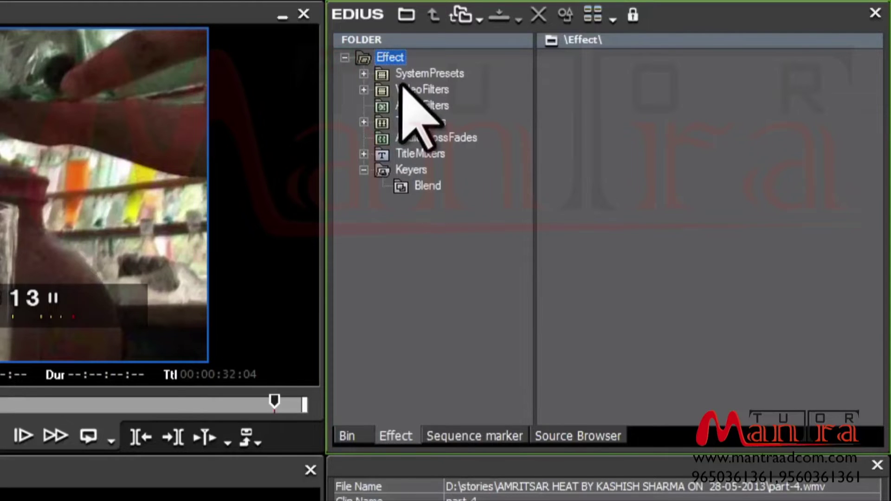
click(363, 169)
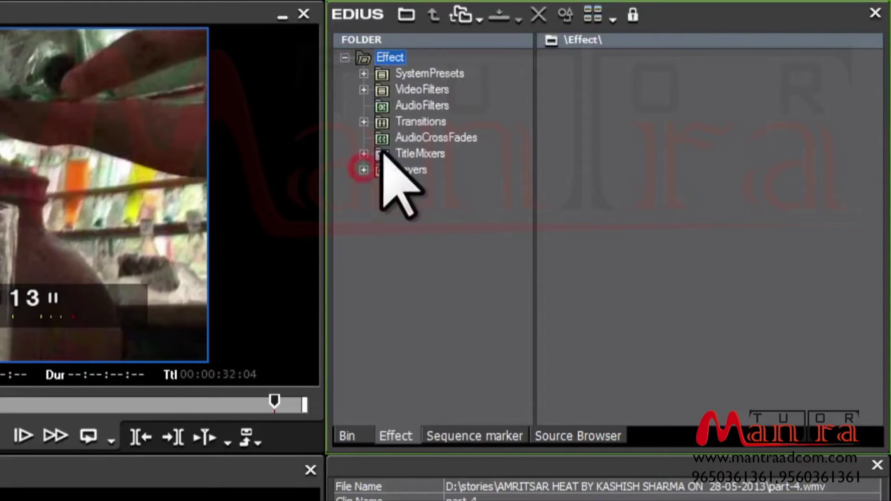
Expand SystemPresets, view its VideoFilters Color Correction presets, then fold VideoFilters and select the AudioFilters presets folder
click(364, 73)
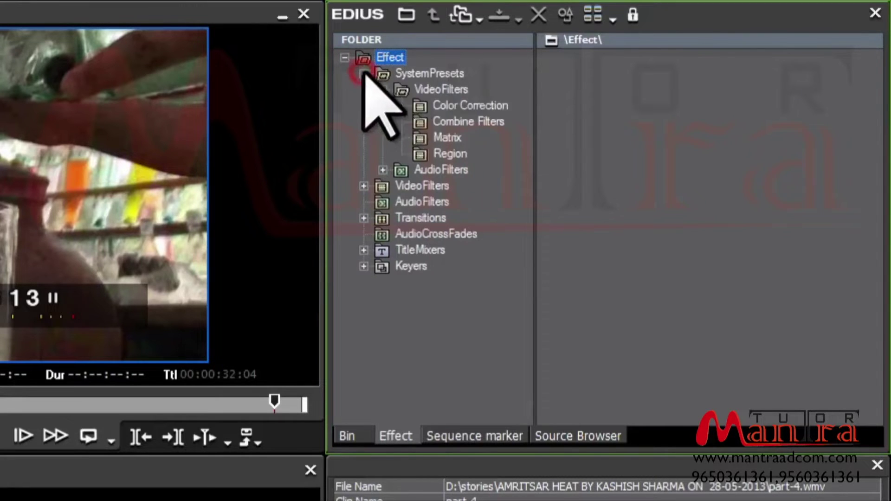
click(434, 89)
click(470, 106)
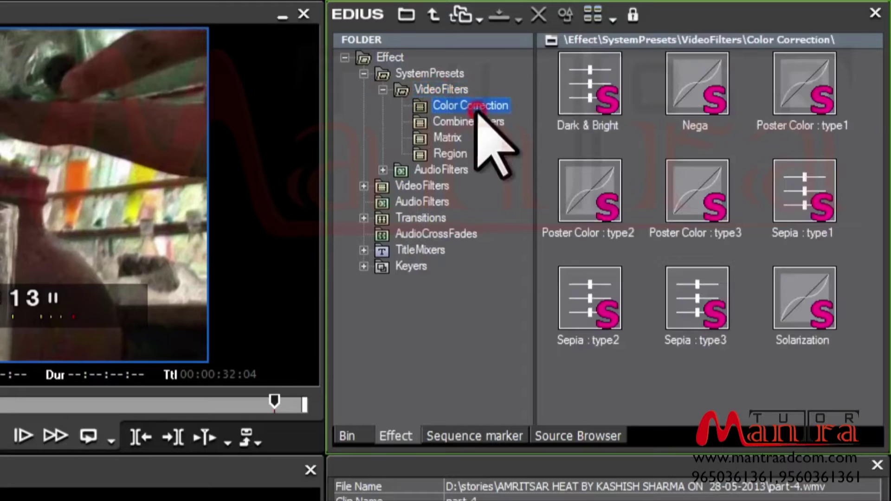
click(420, 91)
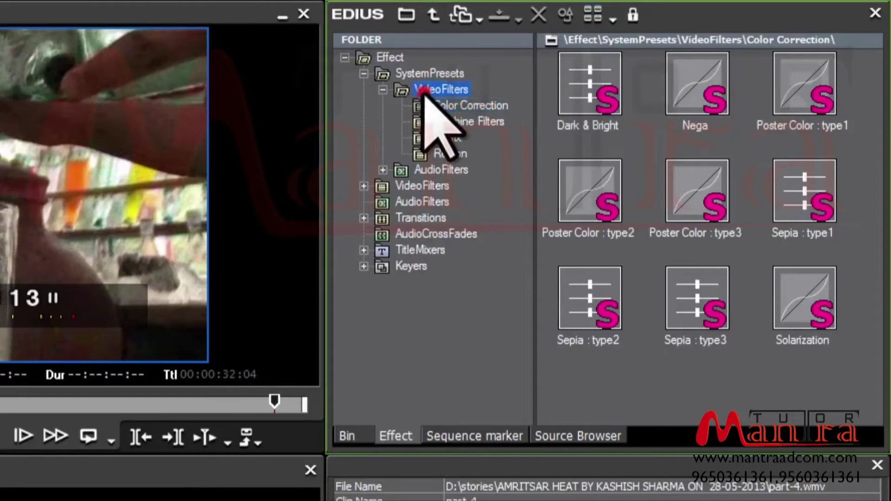
click(382, 89)
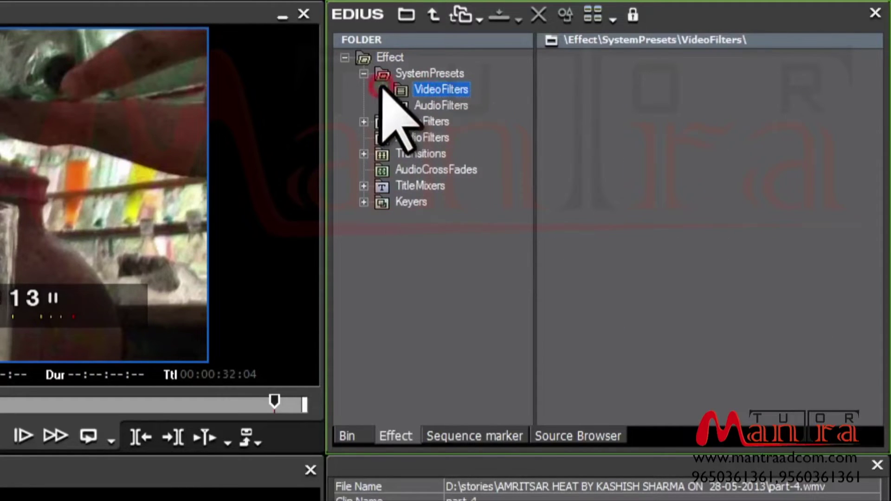
click(418, 105)
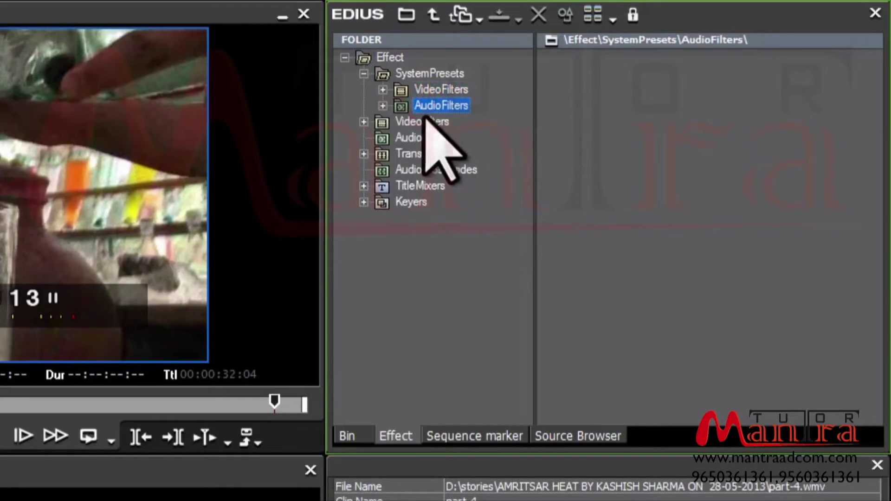
Browse the Color Correction, Combine Filters, Matrix and Region presets under the SystemPresets VideoFilters folder
click(383, 89)
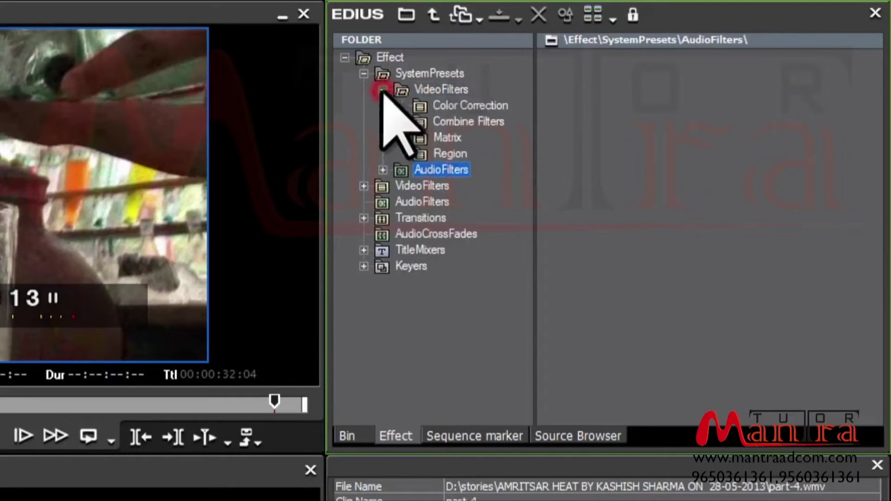
click(448, 106)
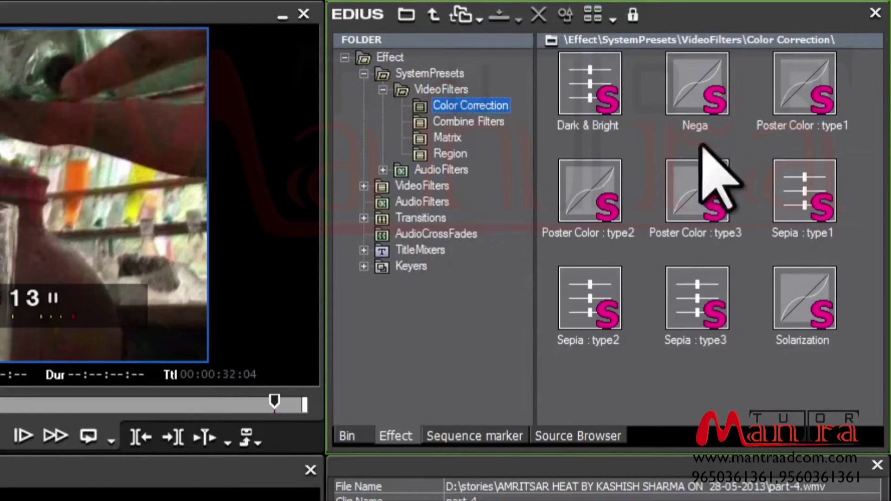
click(468, 122)
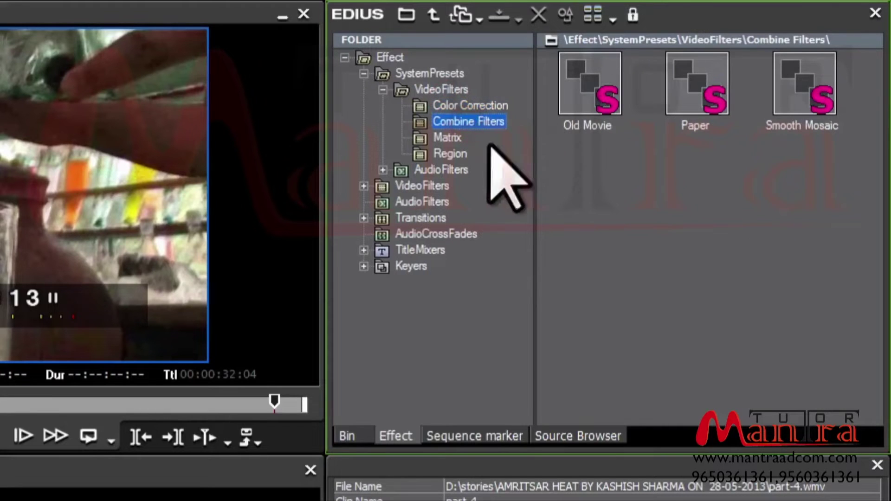
click(447, 138)
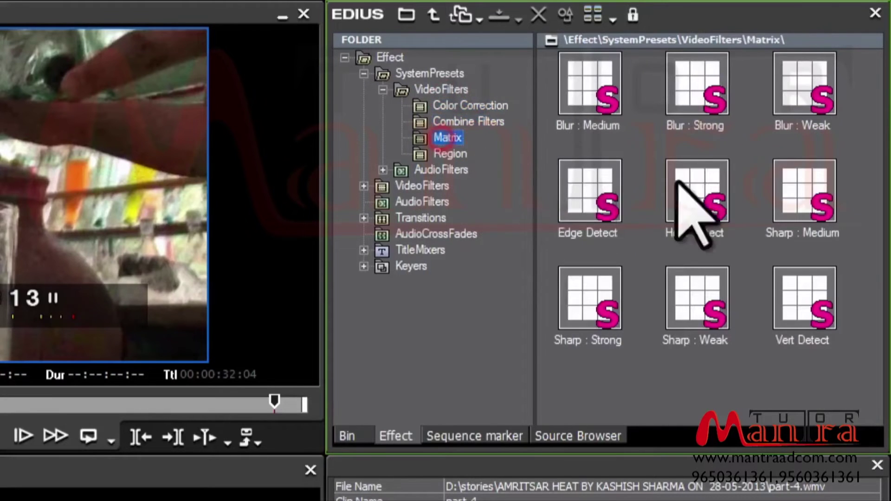
click(455, 154)
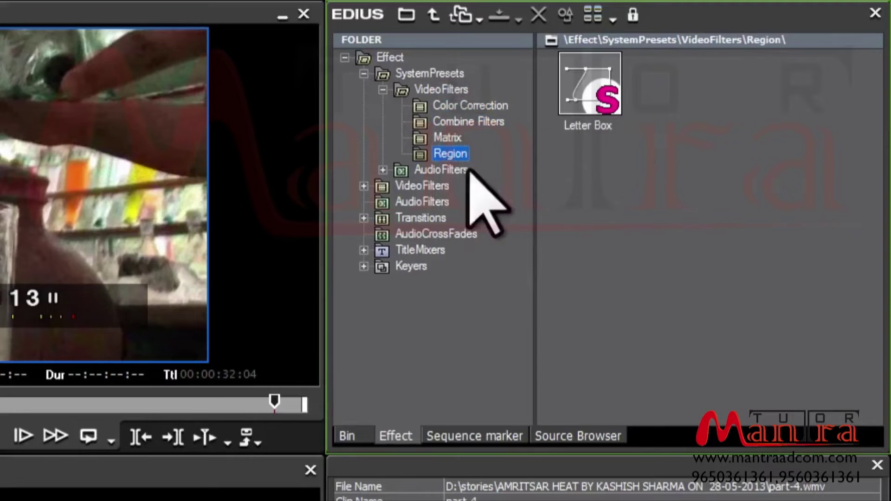
View the subfolders of the SystemPresets AudioFilters folder, then fold both preset filter folders
click(383, 170)
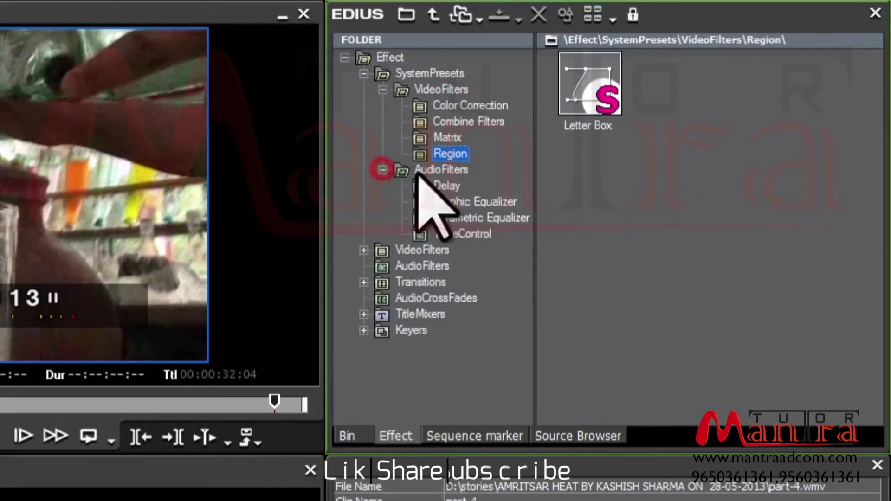
click(383, 170)
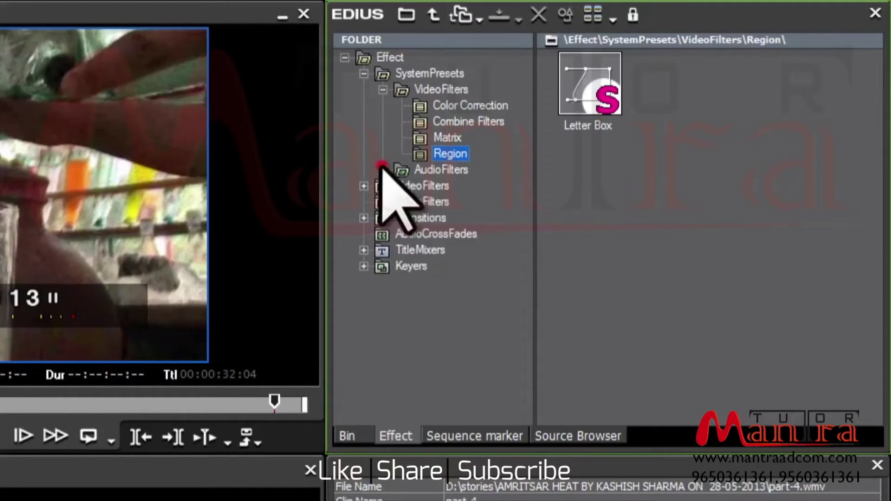
click(384, 90)
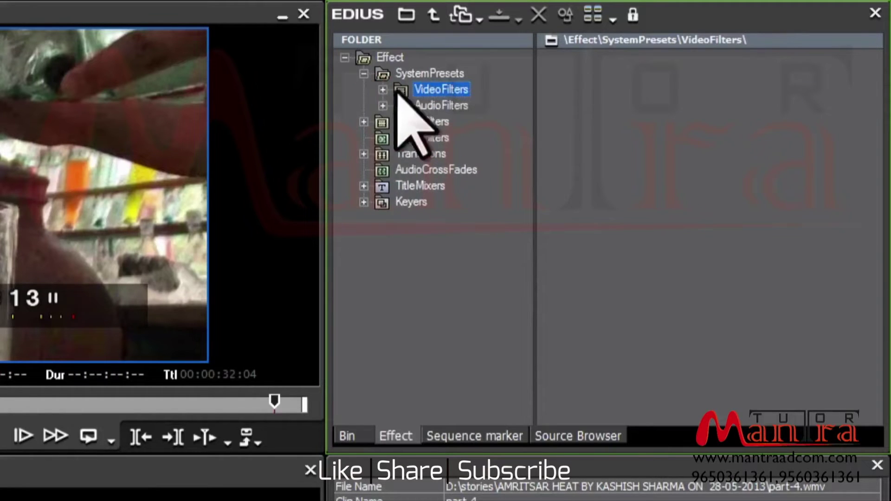
View the Color Correction effects in the main VideoFilters folder and the effects in the main AudioFilters folder
click(364, 122)
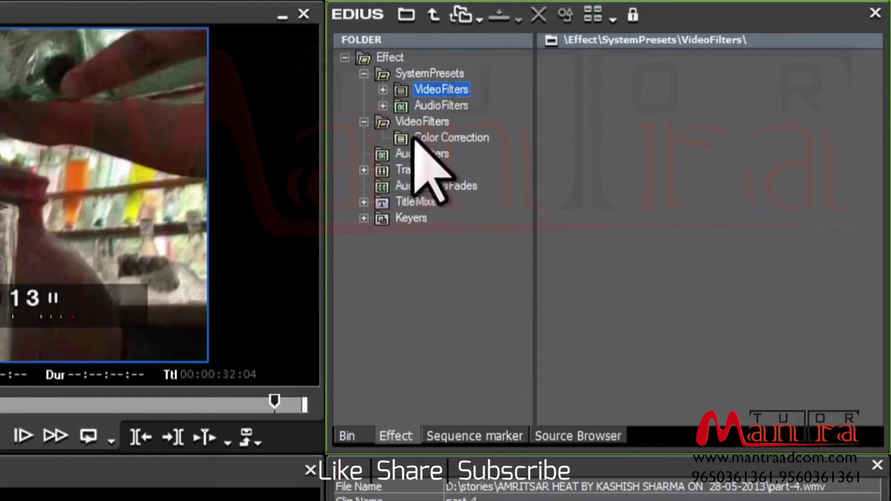
click(429, 138)
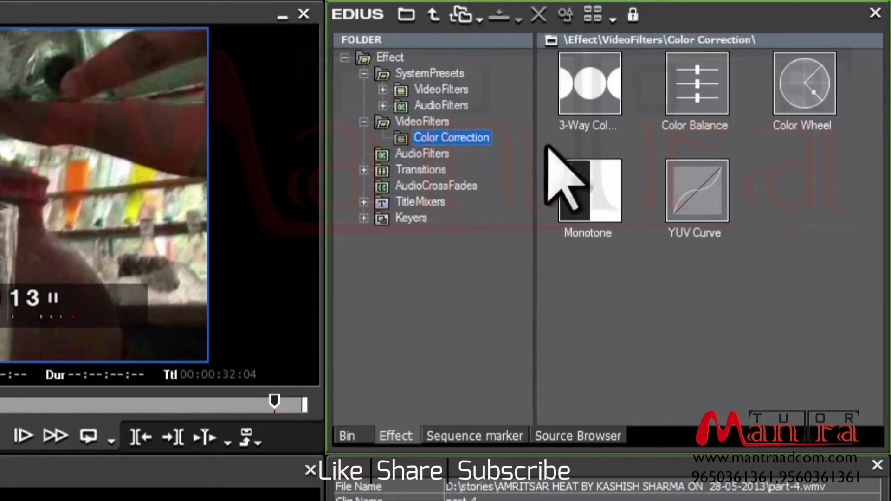
click(387, 154)
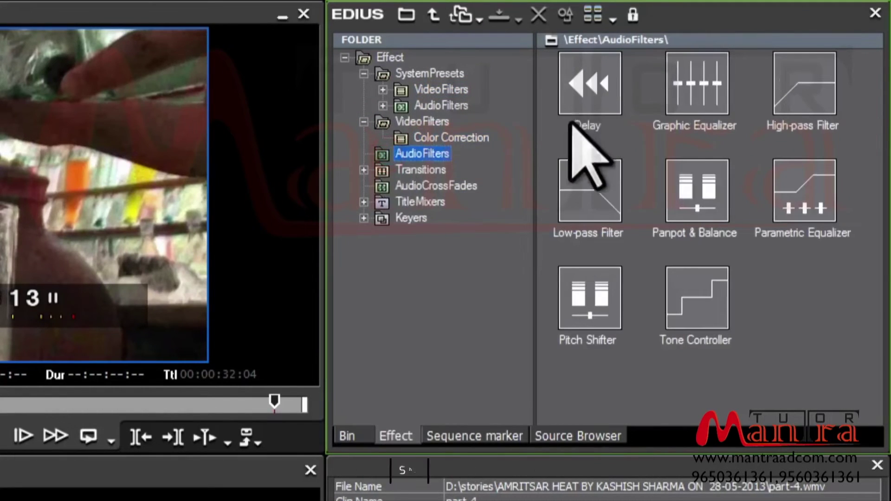
Expand Transitions and preview the Blind Wipe, Box and Dissolve transitions in the 2D folder
click(364, 169)
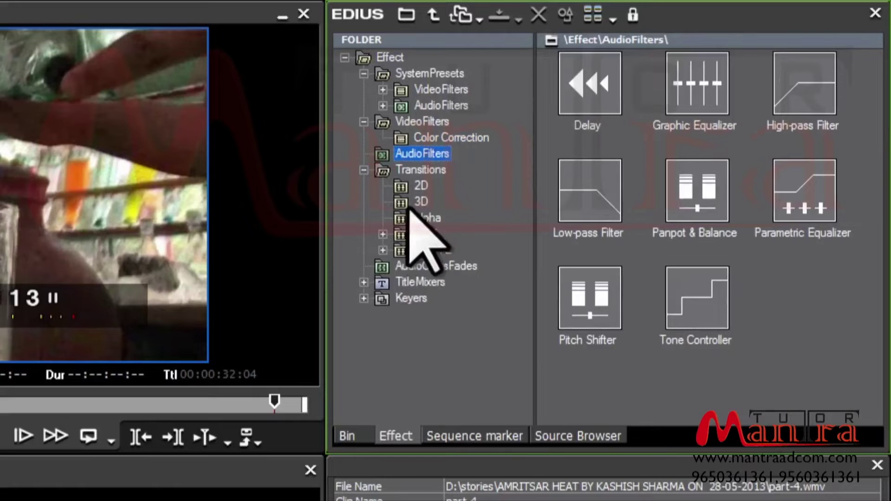
click(419, 186)
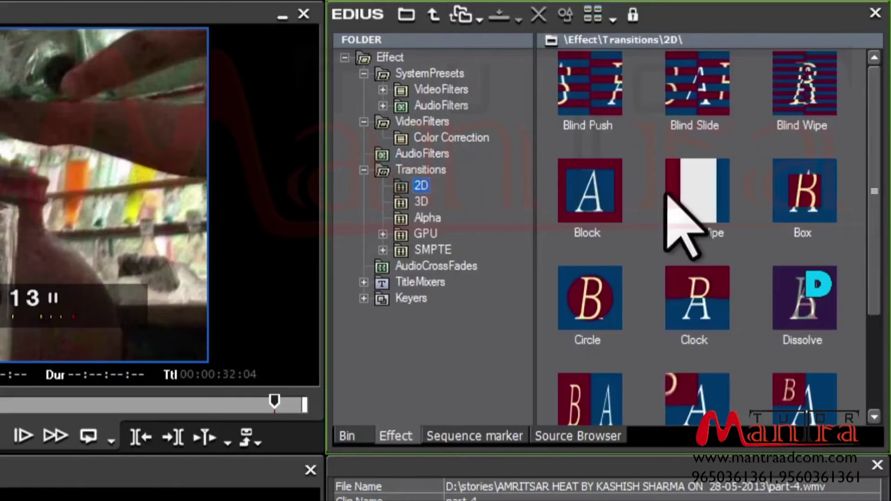
click(795, 111)
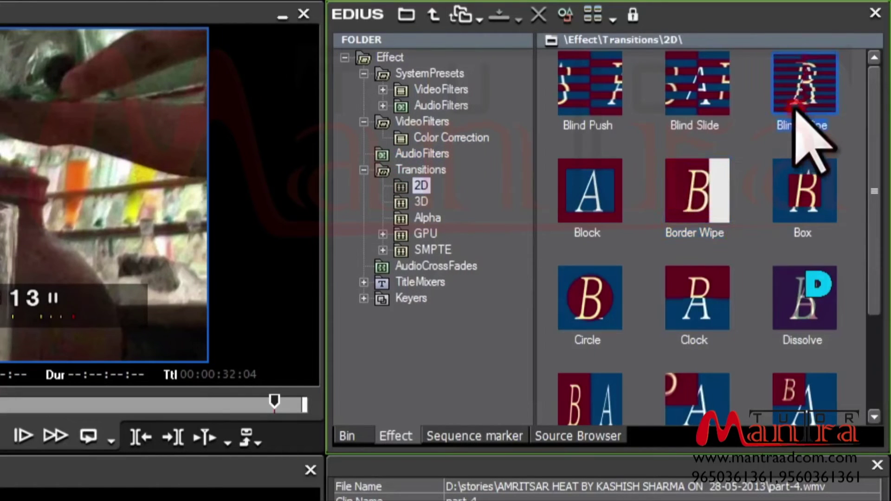
click(818, 198)
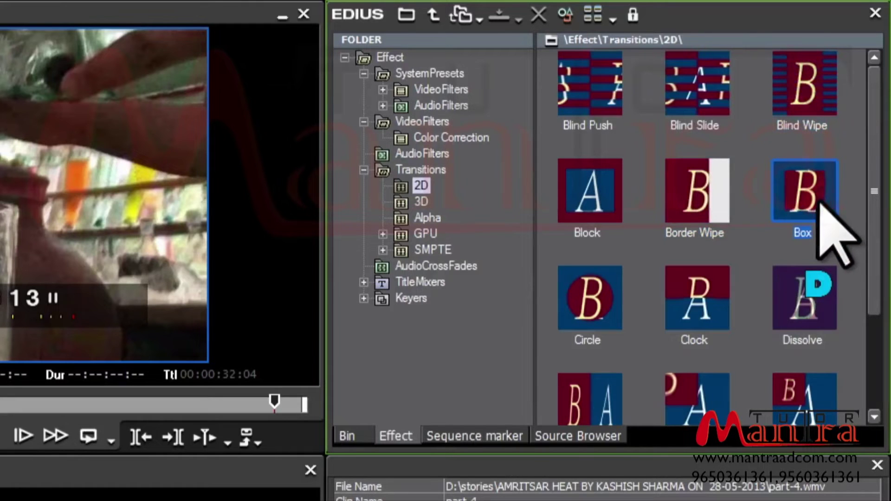
click(818, 297)
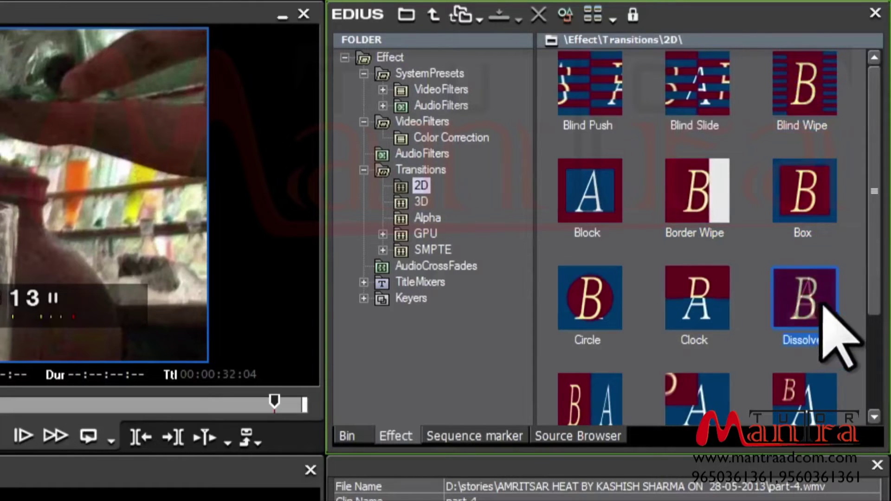
Preview the Double Door and Flip Over transitions in the 3D folder
click(420, 202)
click(603, 198)
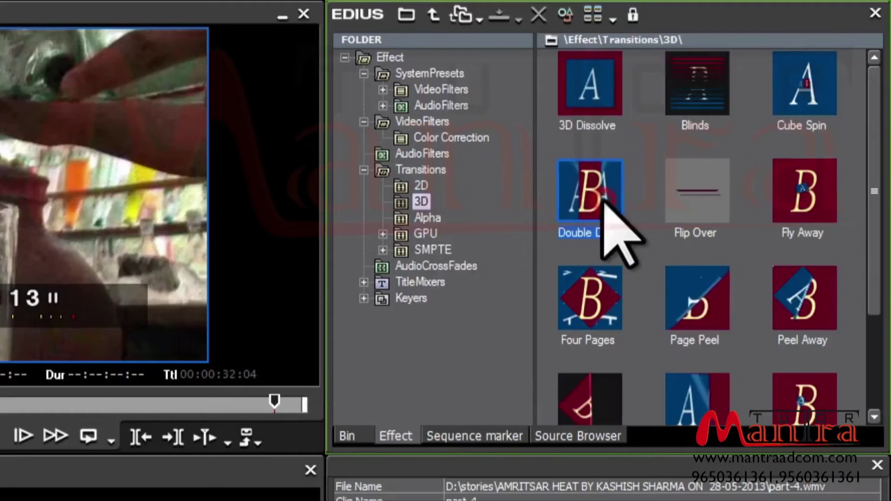
click(700, 207)
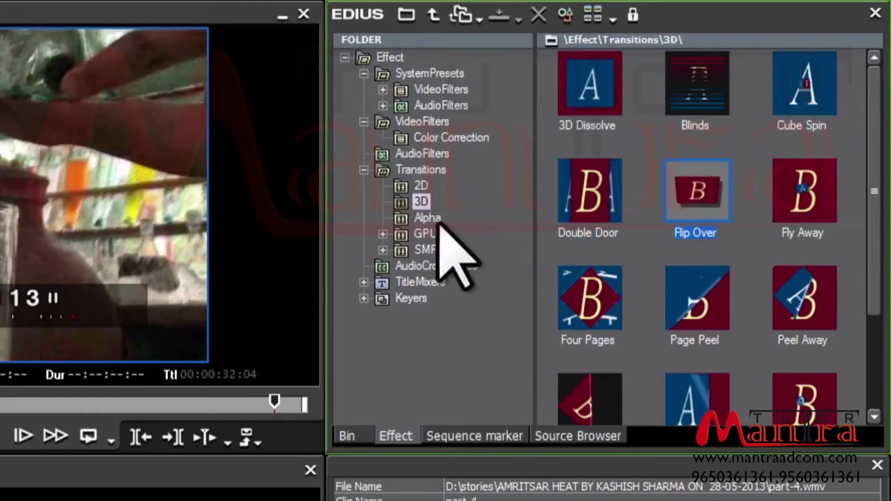
Look through the Alpha, GPU and SMPTE transition folders
click(424, 219)
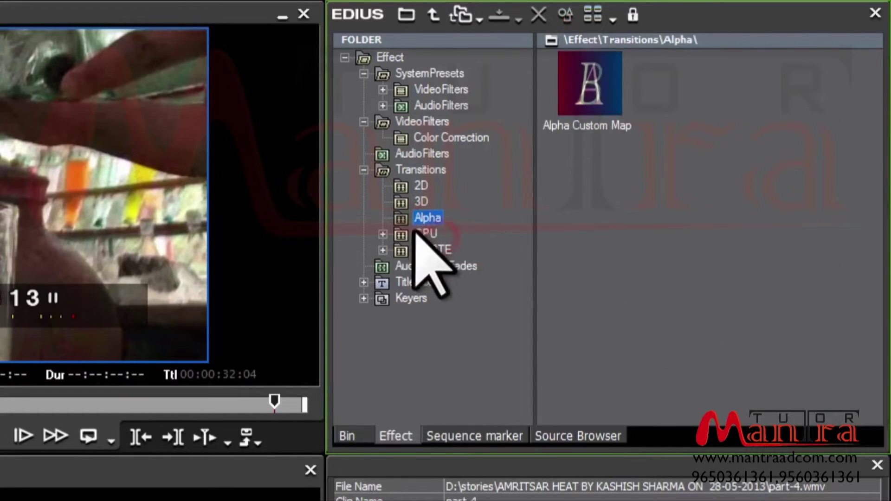
click(425, 234)
click(445, 250)
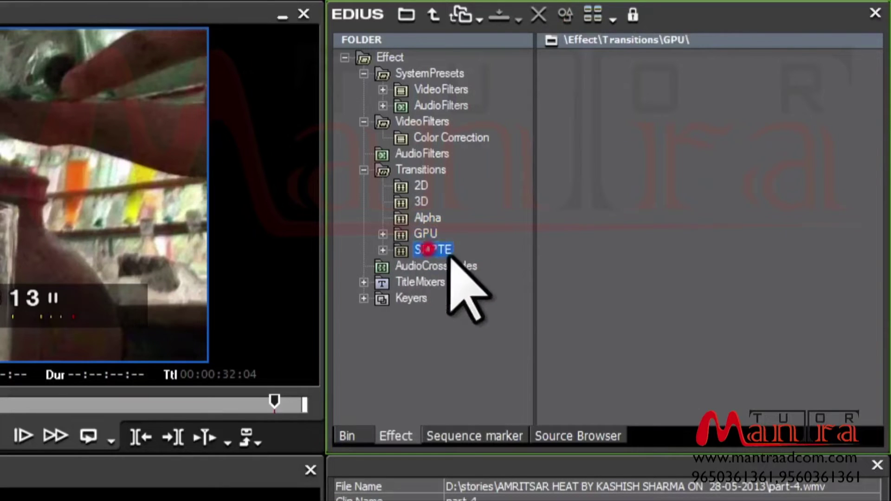
View the AudioCrossFades effects, selecting Cut out/Linear in, Cut out/Spline in and Cut out/in in turn
click(431, 265)
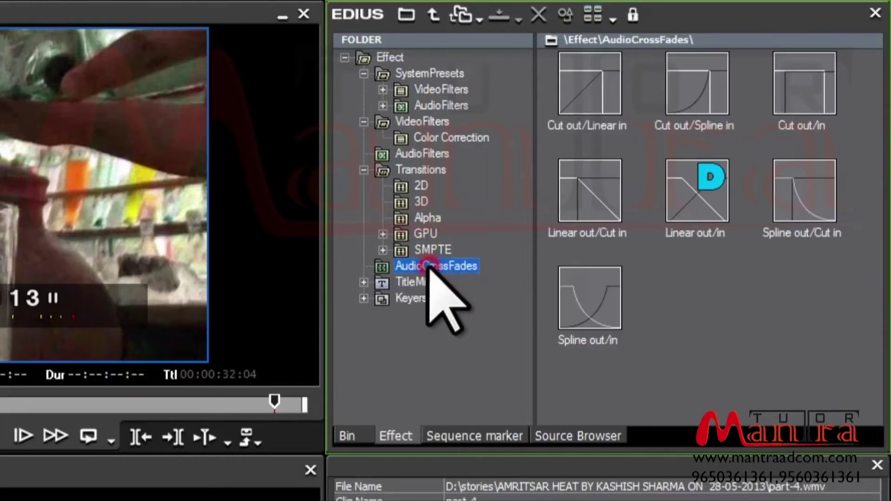
click(594, 105)
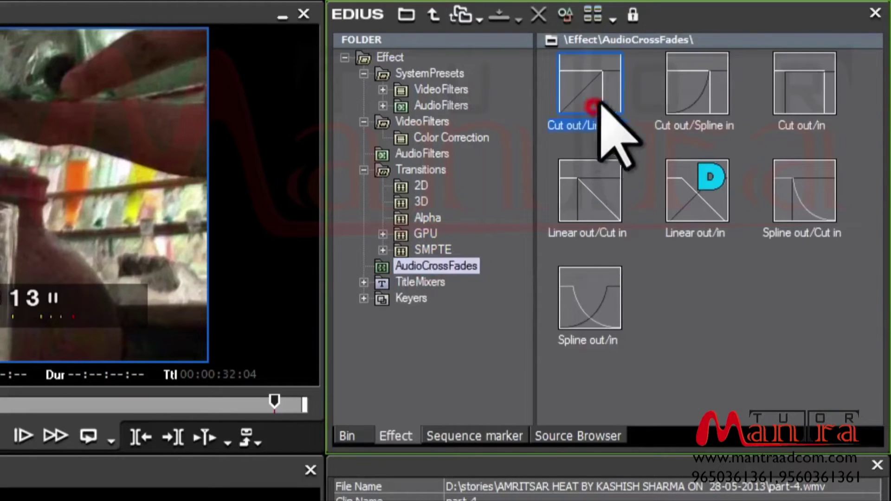
click(683, 93)
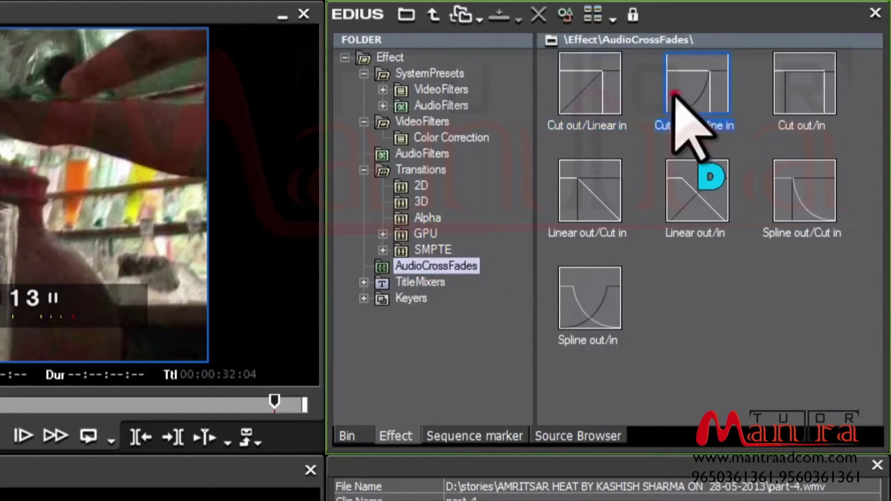
click(805, 89)
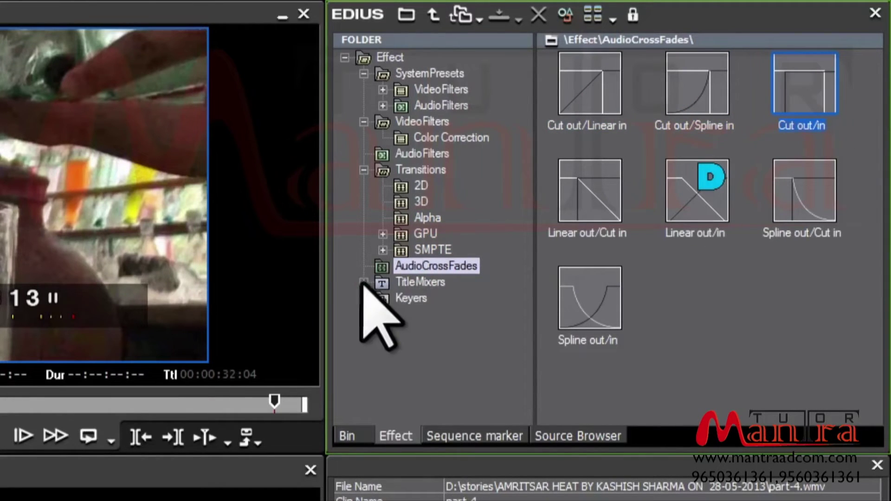
Expand TitleMixers and browse its Slide, Fade Slide, Soft Wipe, Wipe Horizontal and Wipe Vertical folders
click(363, 281)
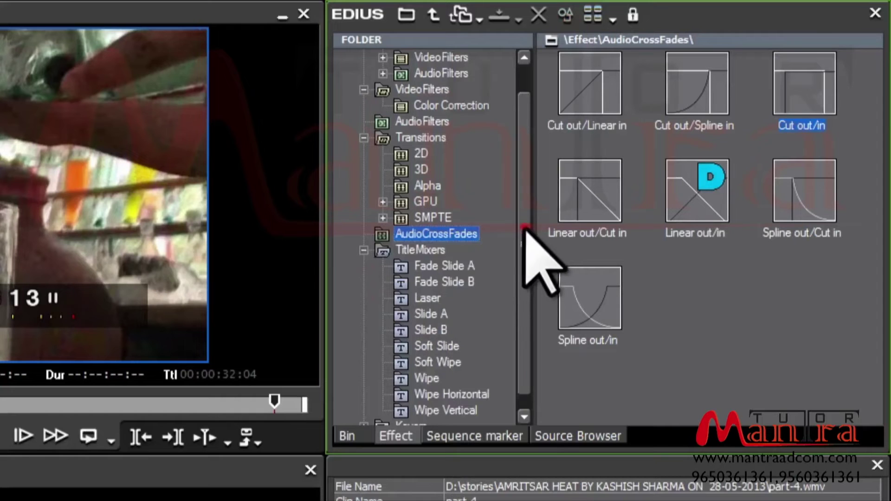
drag(523, 231, 517, 317)
click(425, 296)
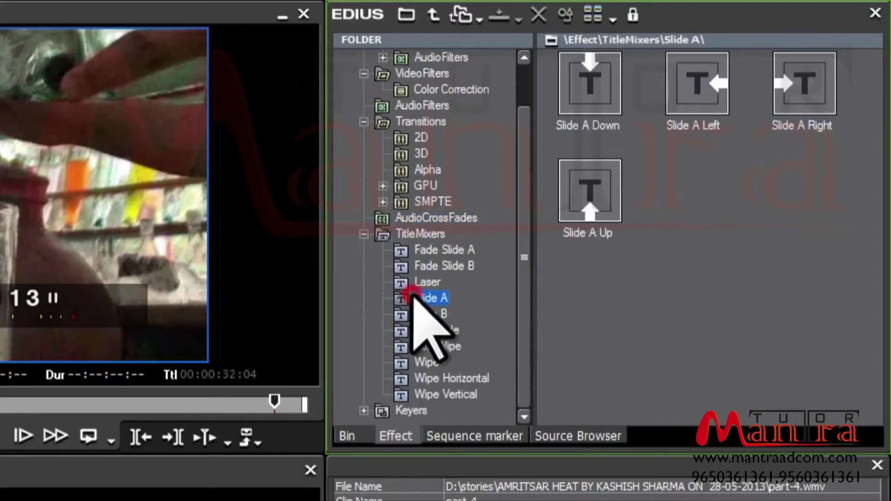
click(429, 267)
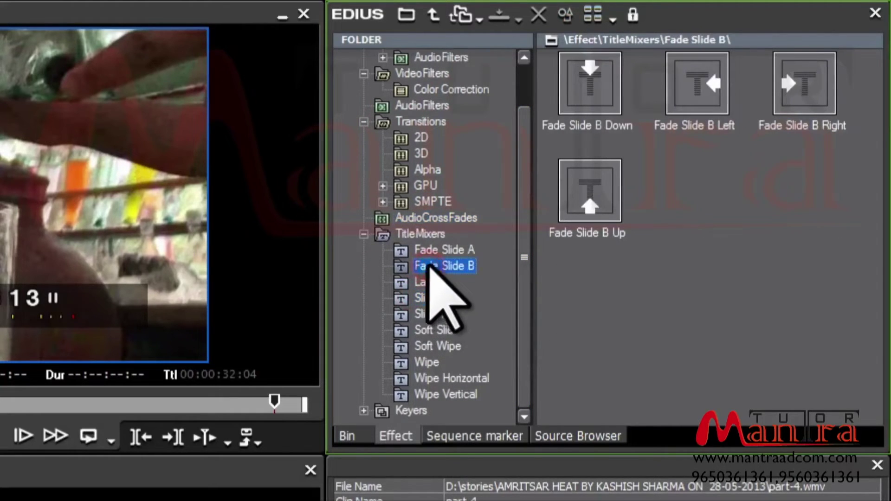
click(438, 250)
click(439, 314)
click(441, 345)
click(434, 377)
click(440, 394)
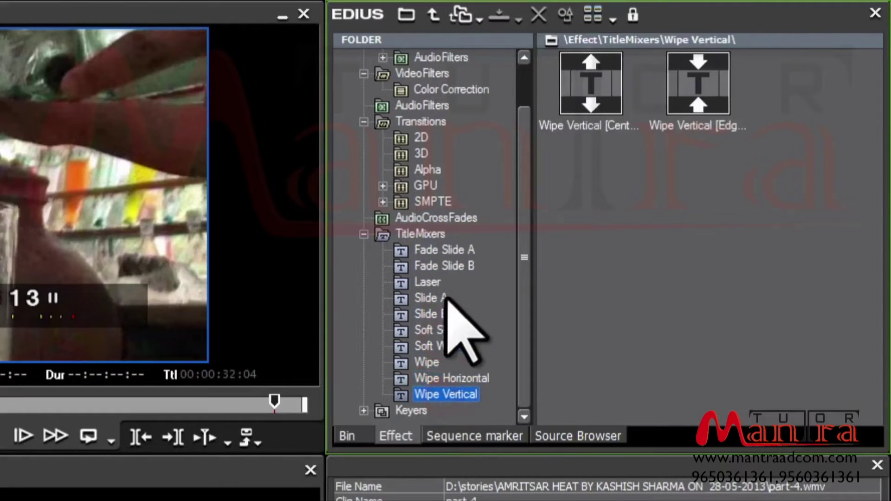
Collapse TitleMixers, expand Keyers and select the Difference effect in the Blend folder
click(364, 234)
click(364, 298)
click(425, 315)
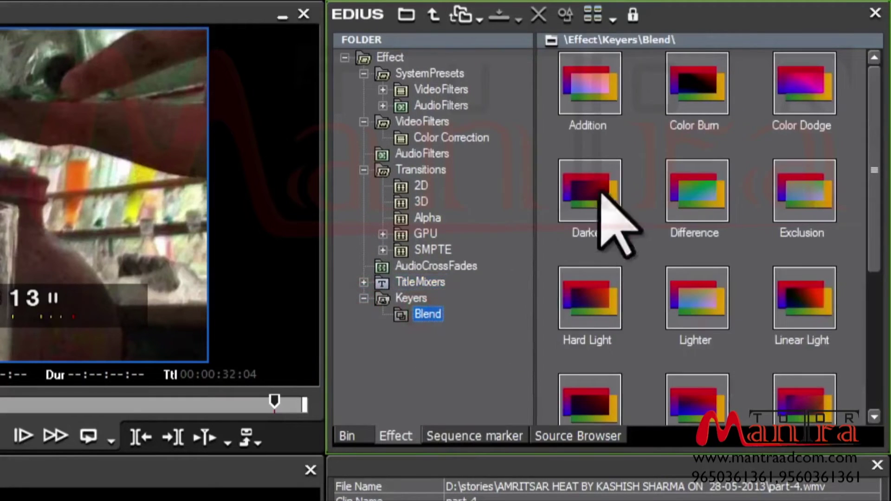
click(692, 211)
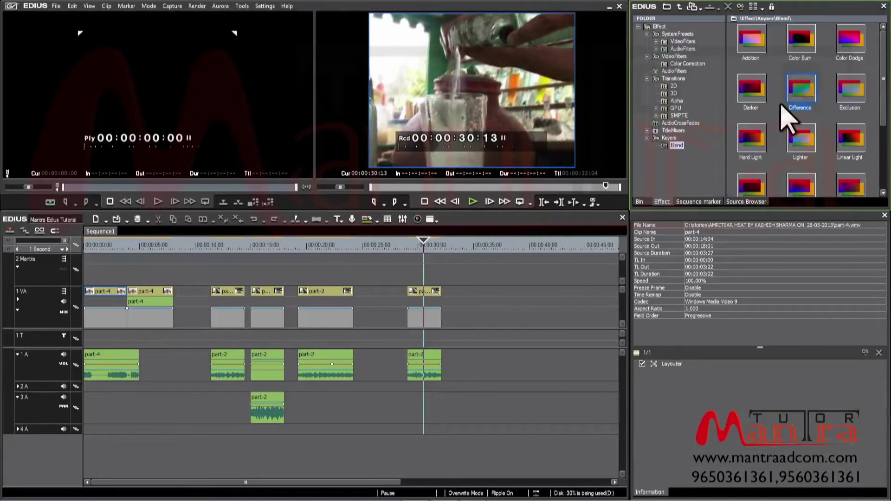
Move the longer part-2 clip against the preceding part-2 clip, apply the 2D Blind Slide transition at their cut and preview it
click(376, 278)
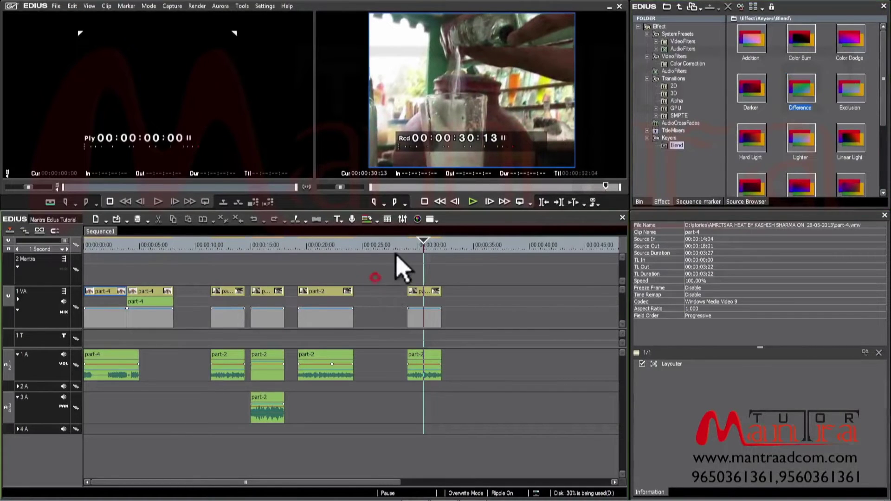
click(410, 247)
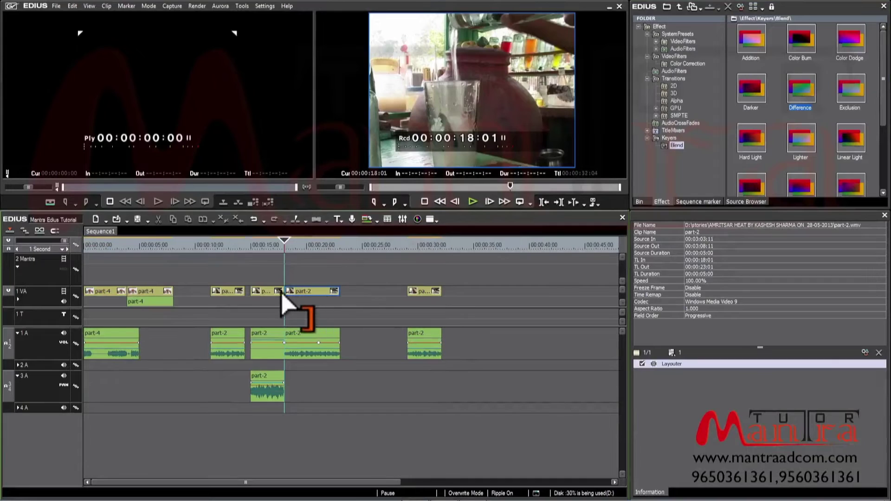
click(674, 87)
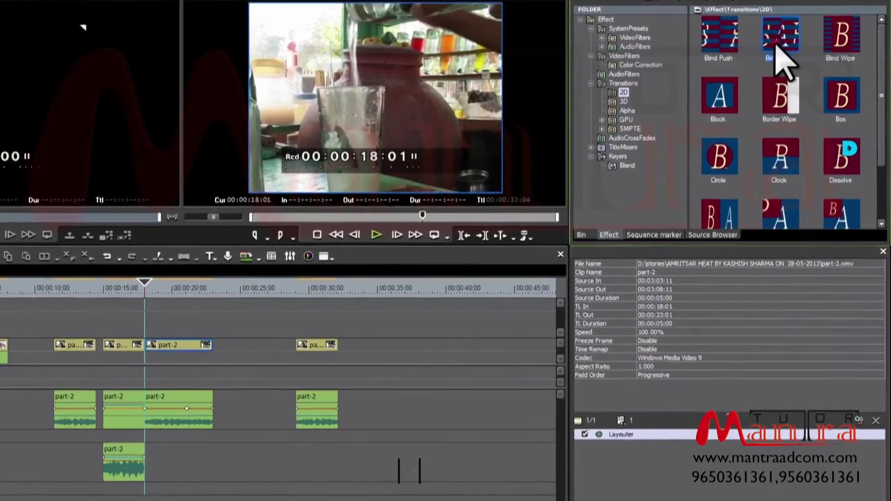
drag(780, 44, 144, 353)
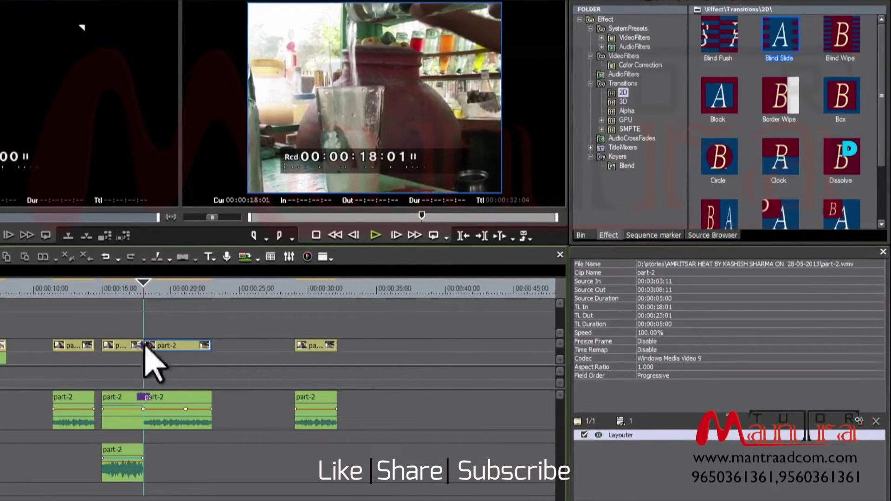
drag(140, 287, 147, 288)
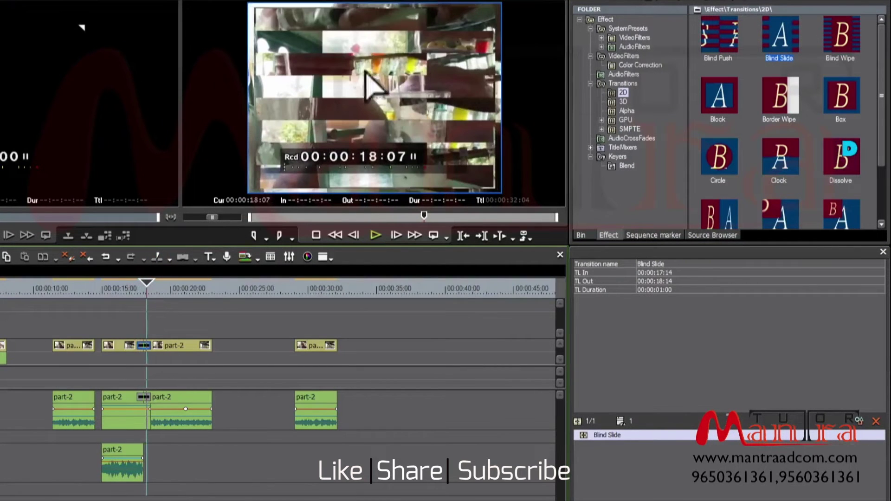
key(space)
key(space)
Replace the transition between the two part-2 clips with the 2D Circle transition and play it back
drag(723, 163, 144, 345)
click(138, 290)
key(space)
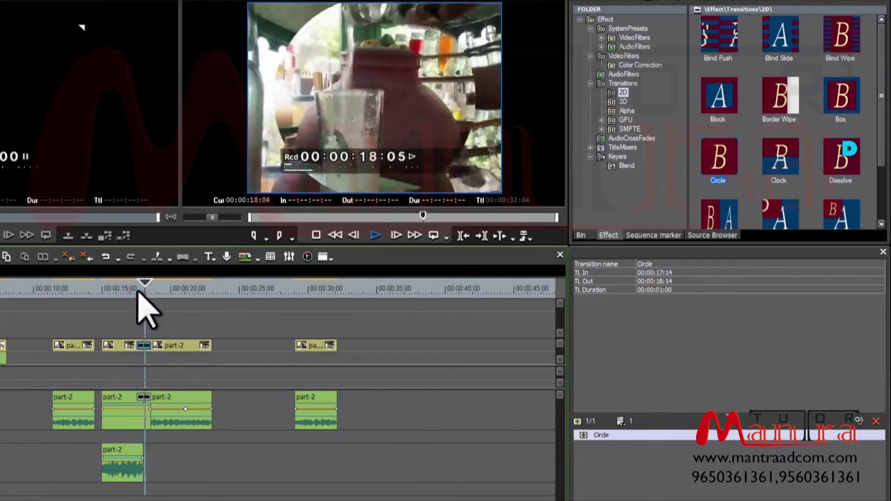
Replace the transition between the two part-2 clips with the 3D Blinds transition and play it back
scroll(883, 139, down, 1)
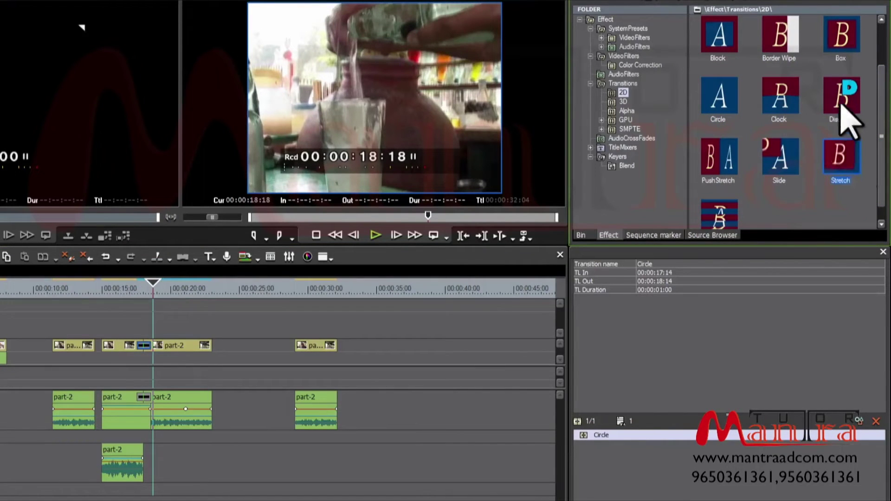
click(623, 102)
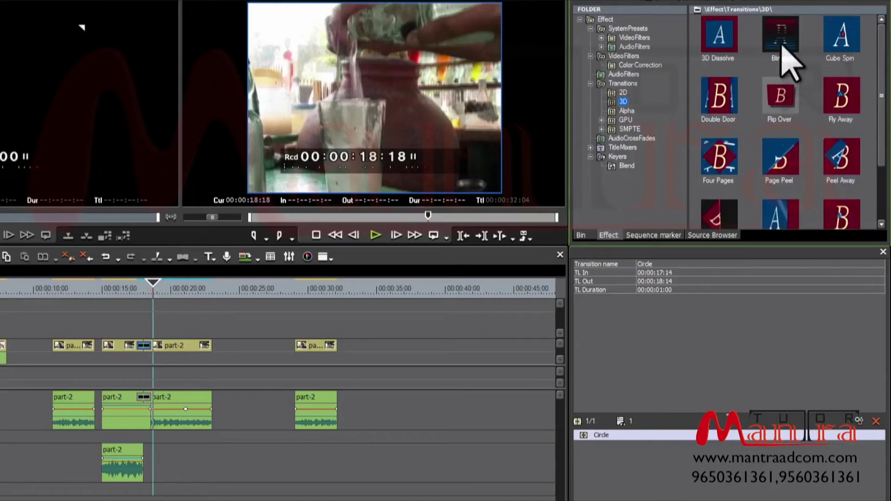
mouse_move(785, 44)
mouse_down()
mouse_move(321, 235)
mouse_move(157, 326)
mouse_move(143, 348)
mouse_up()
key(space)
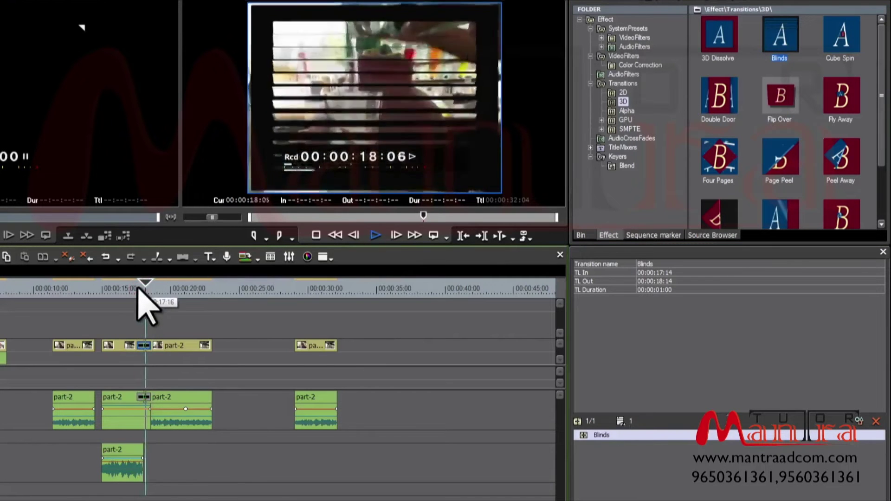
key(space)
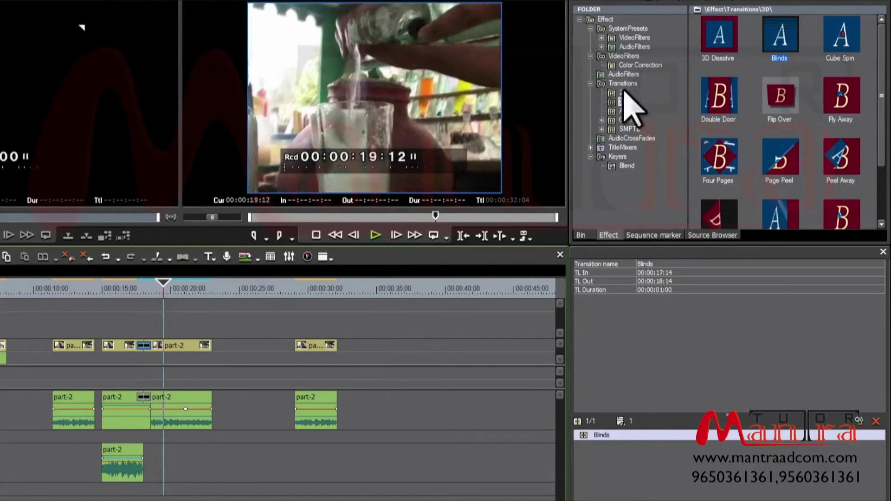
Apply the Color Balance filter from the VideoFilters Color Correction folder to the part-2 clip after the transition
click(590, 84)
click(590, 57)
click(601, 37)
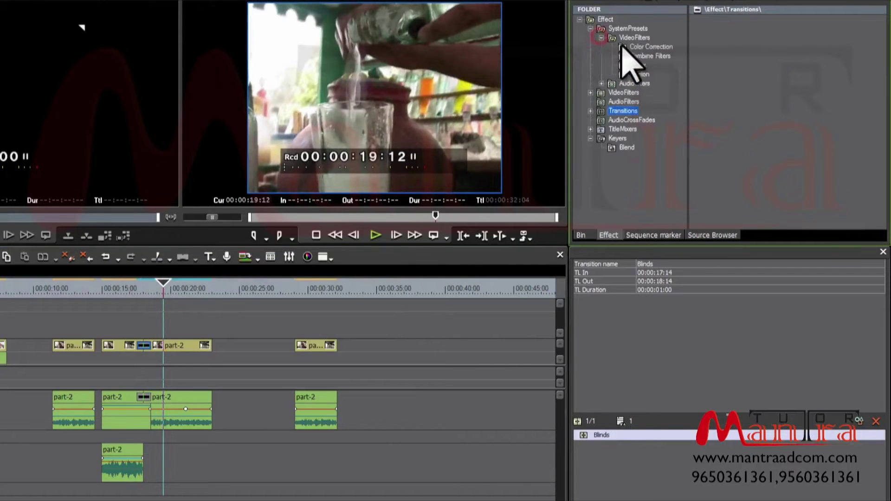
click(650, 47)
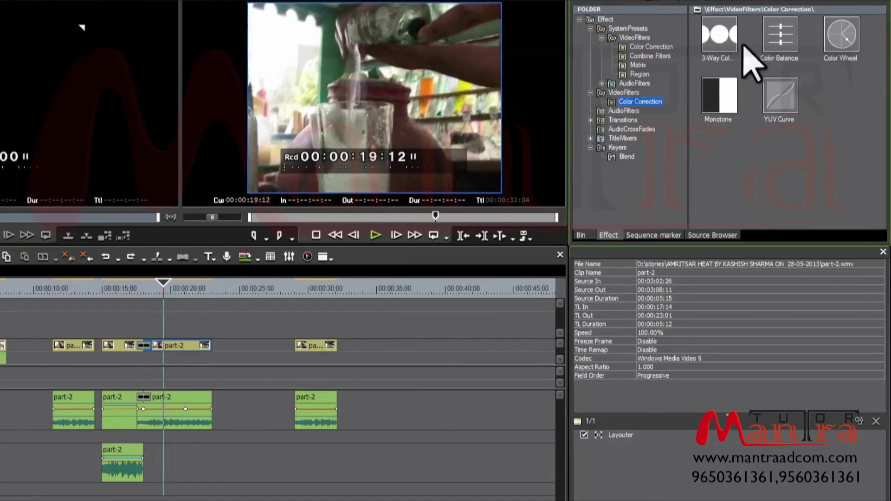
drag(781, 32, 174, 349)
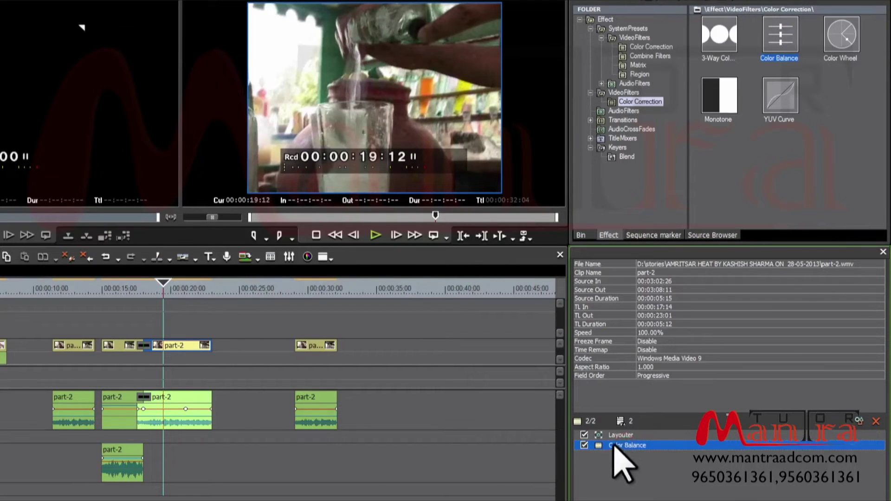
Open the clip's Color Balance settings and try Chroma 75, Bright 15 and Contrast -4
double_click(599, 446)
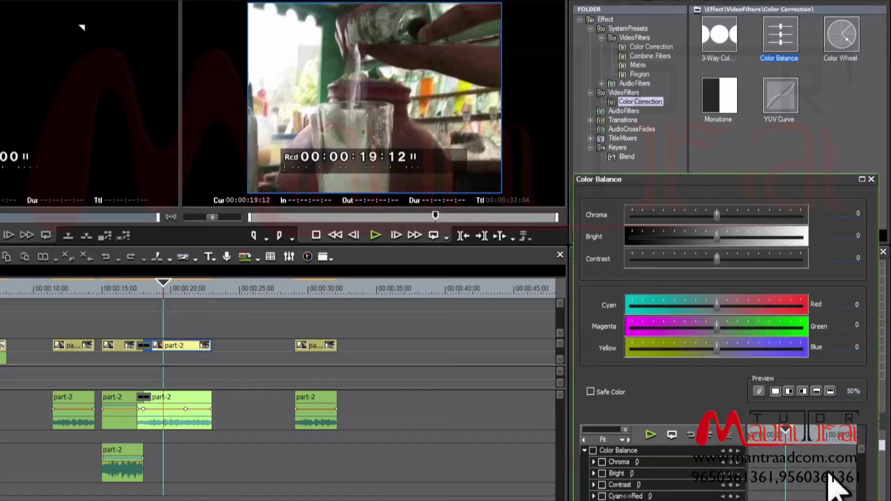
drag(712, 215, 721, 237)
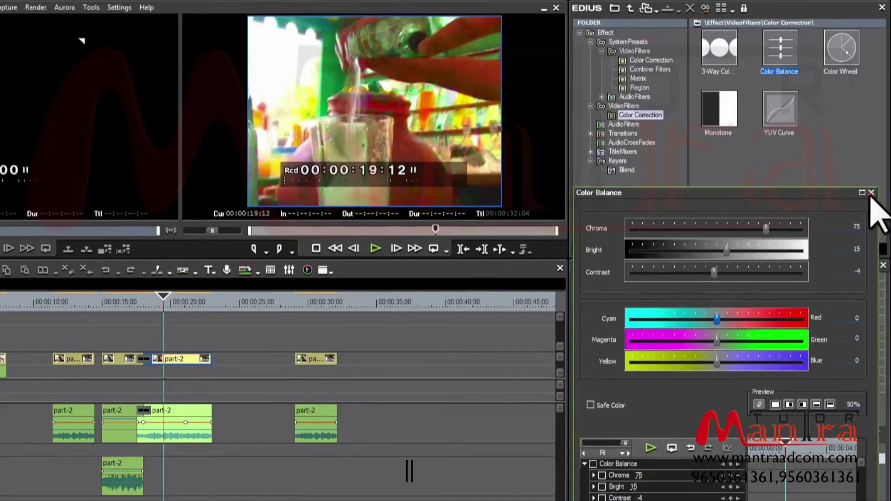
click(872, 193)
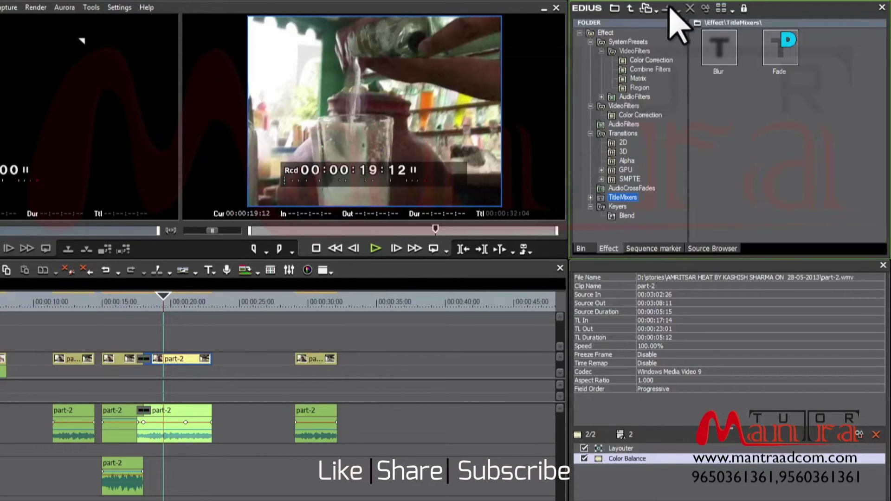
Try the Detail Text (Large) and Detail Text (Small) views for the effect list and return to Icon (Large)
click(733, 10)
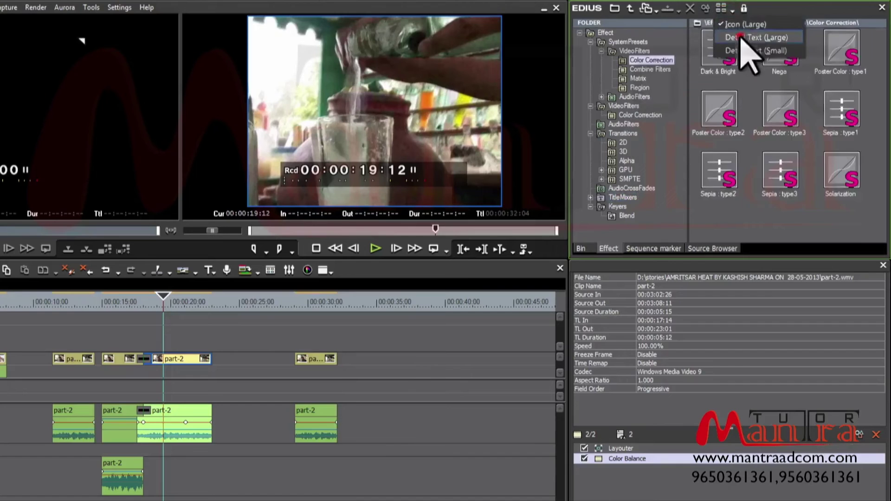
click(747, 38)
click(732, 9)
click(755, 50)
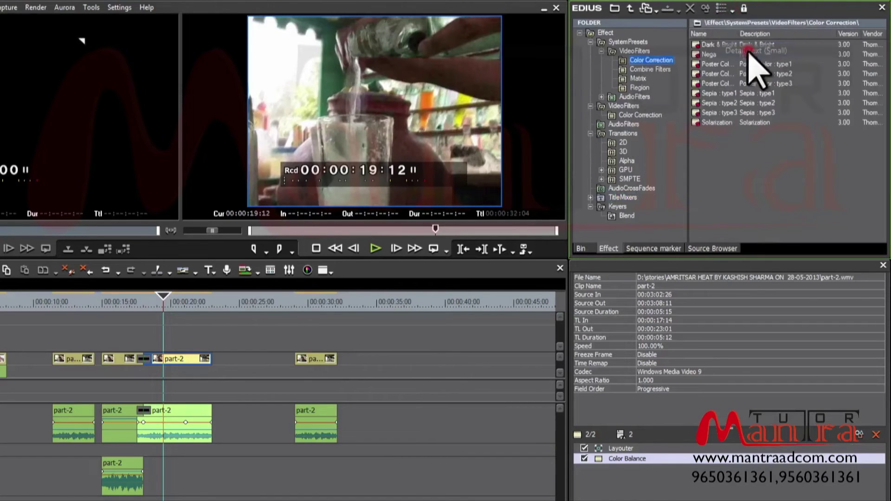
click(732, 9)
click(731, 22)
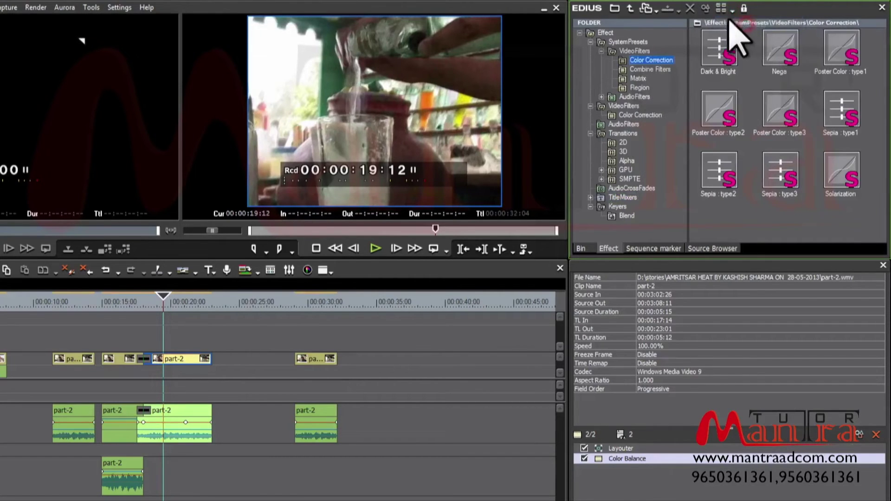
click(729, 10)
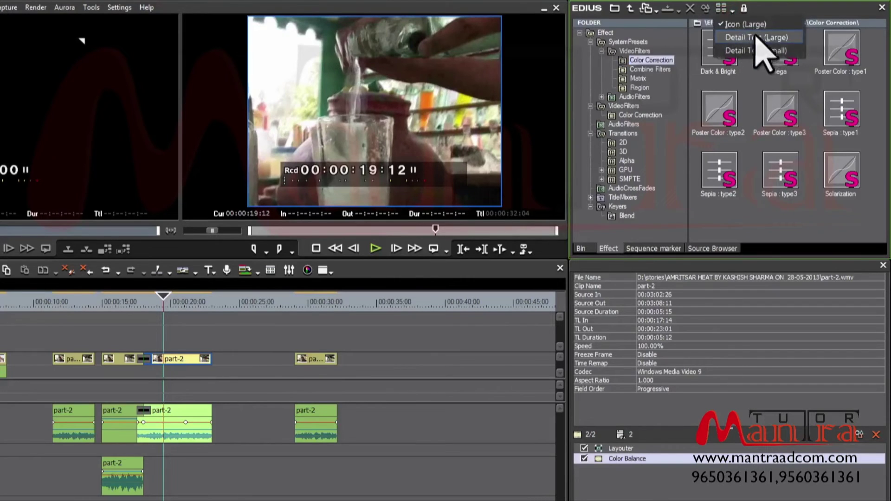
Apply the Dark & Bright color correction preset to the last part-2 clip on the timeline
click(715, 48)
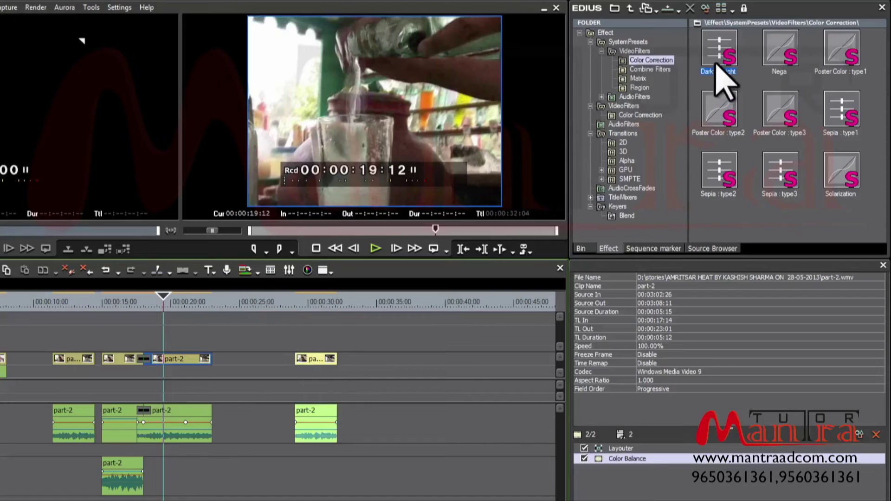
click(673, 12)
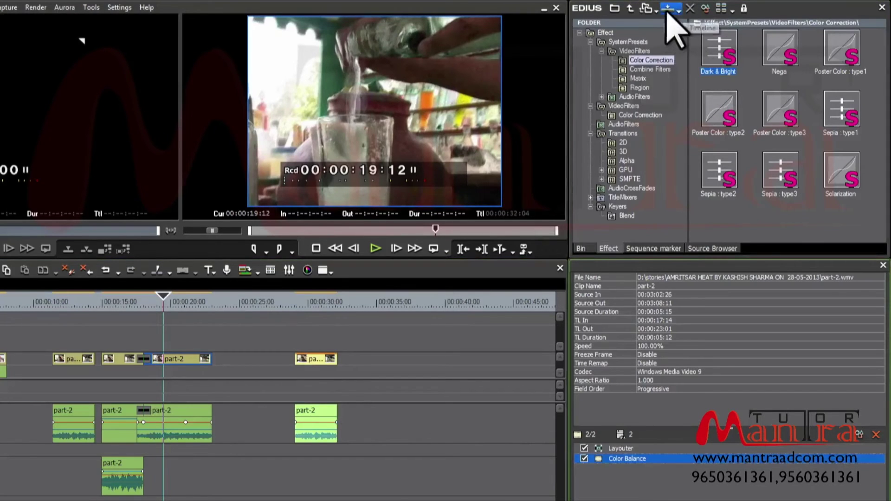
drag(542, 125, 310, 359)
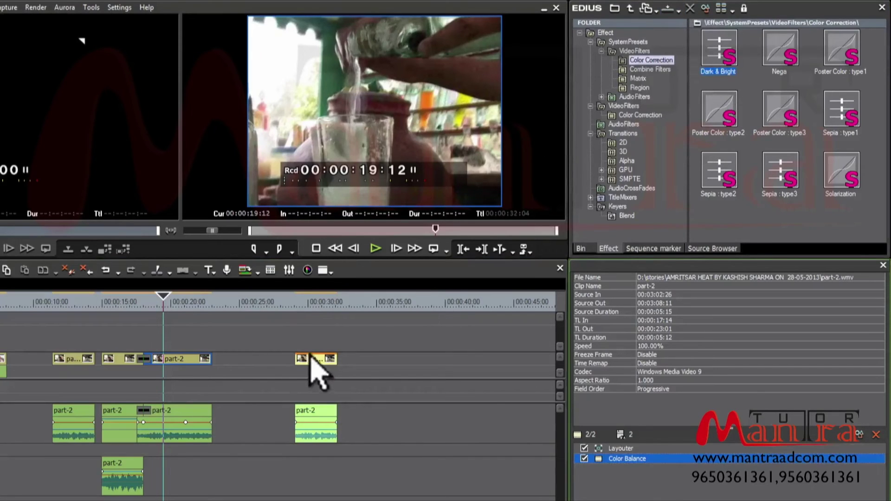
View the Matrix presets, and use the folder links to visit AudioFilters, Transitions and AudioCrossFades
click(638, 78)
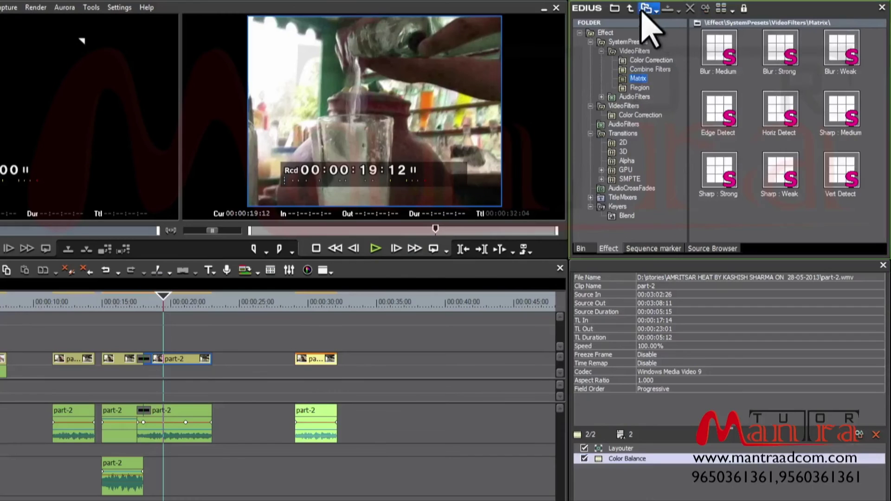
click(645, 10)
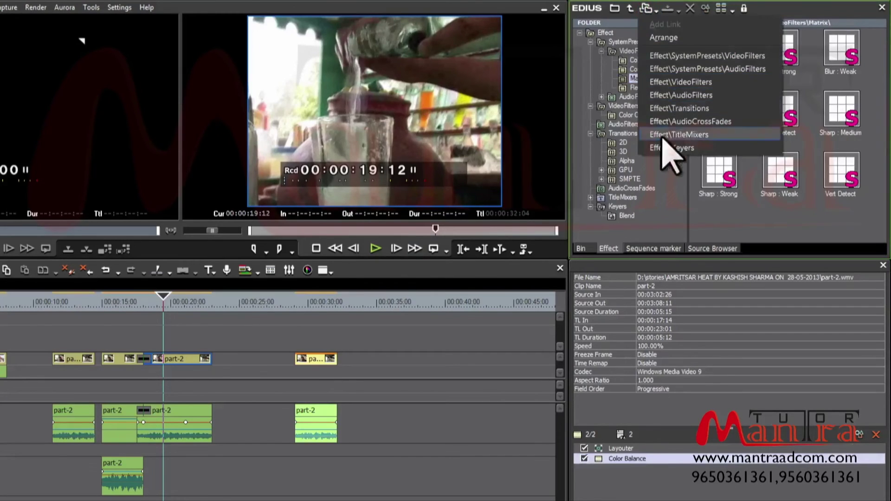
click(785, 10)
click(646, 9)
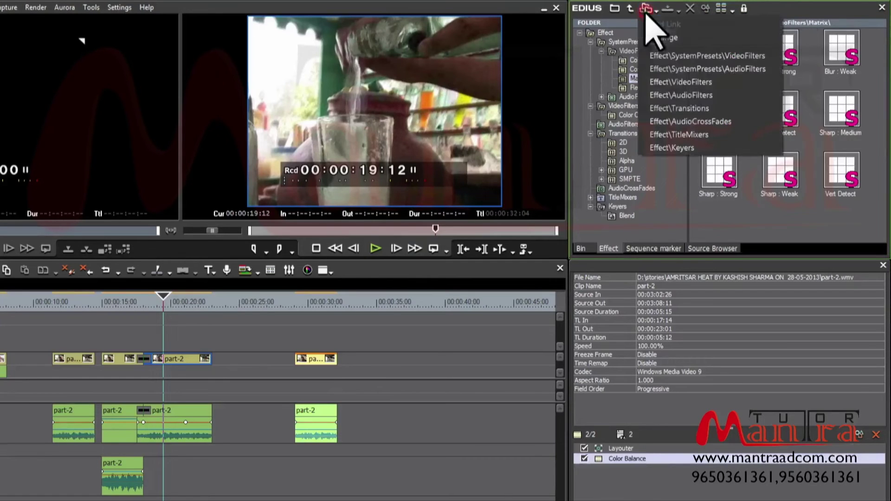
click(682, 99)
click(653, 10)
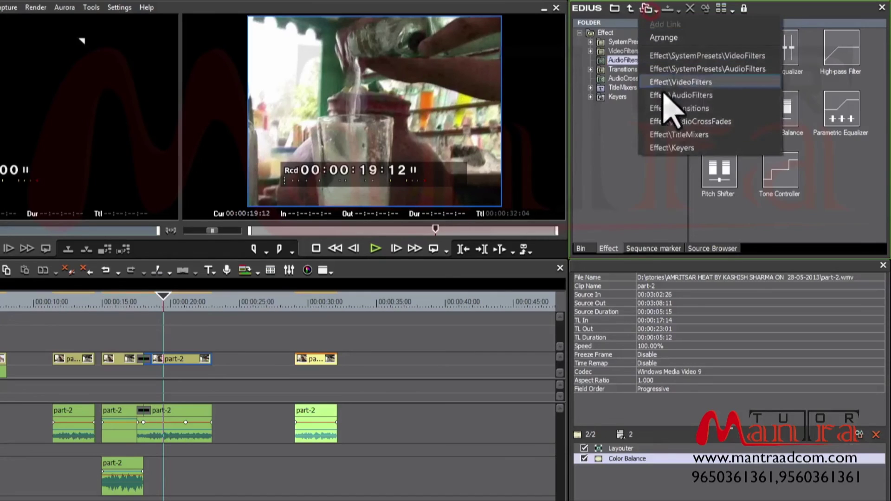
click(667, 107)
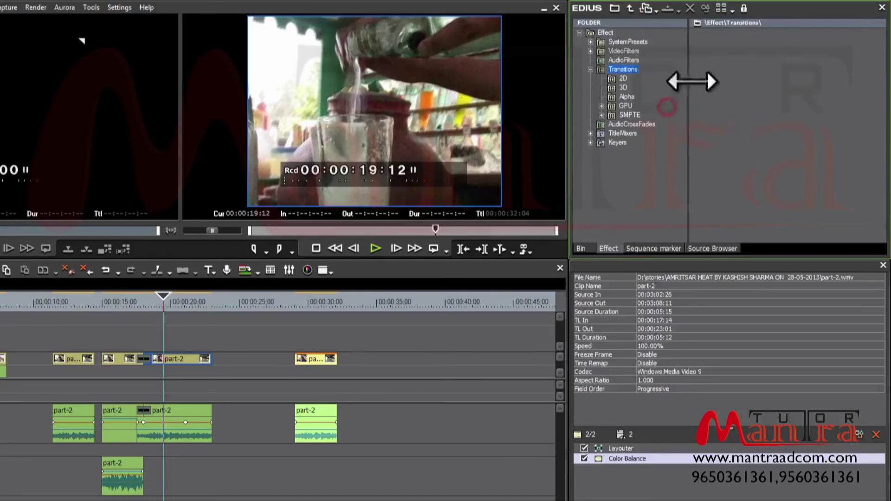
click(646, 9)
click(693, 120)
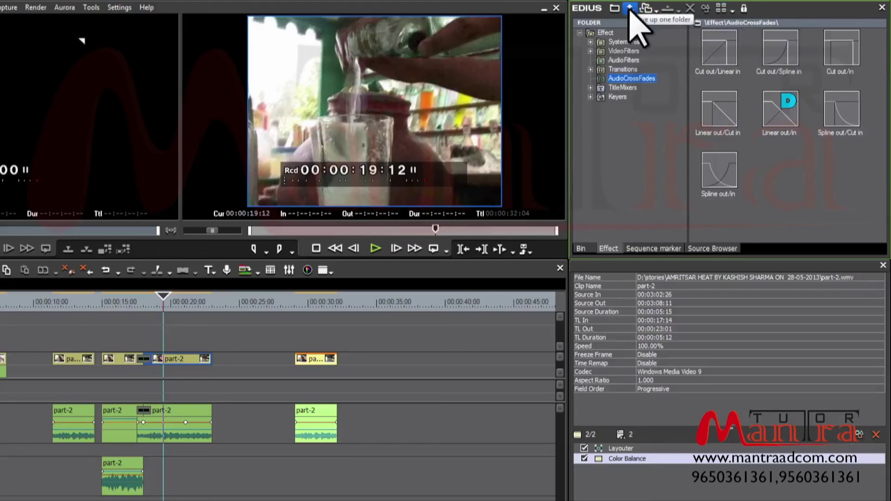
Go up to the root Effect folder, and try the single-tree view of the effects before restoring the folder view
click(630, 9)
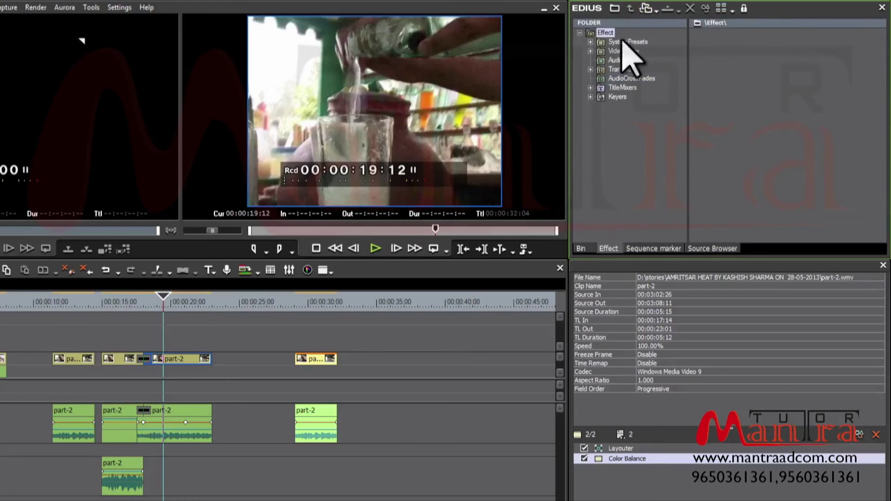
click(616, 8)
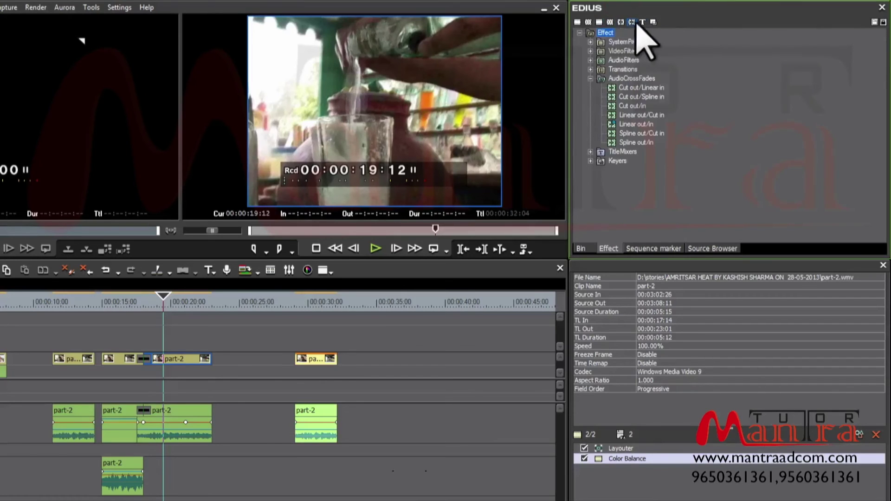
click(875, 22)
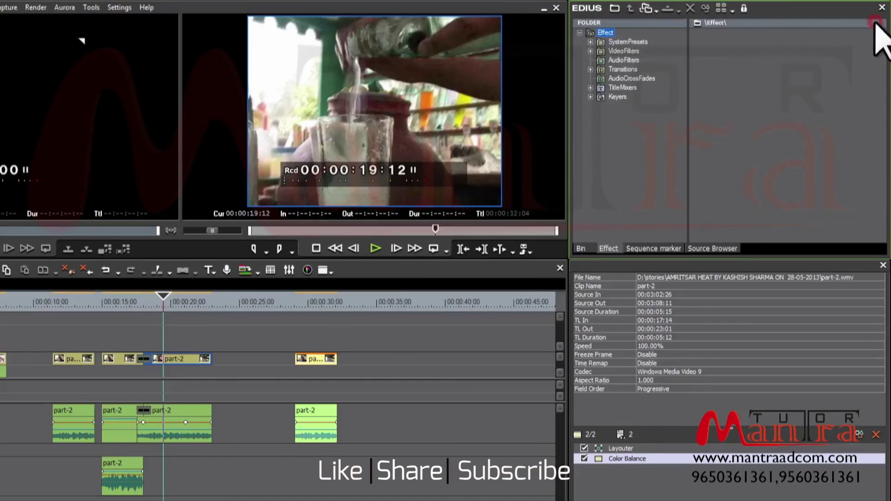
Select the Linear out/in audio crossfade in the single-tree view, and view Transitions and AudioFilters back in the folder view
click(615, 9)
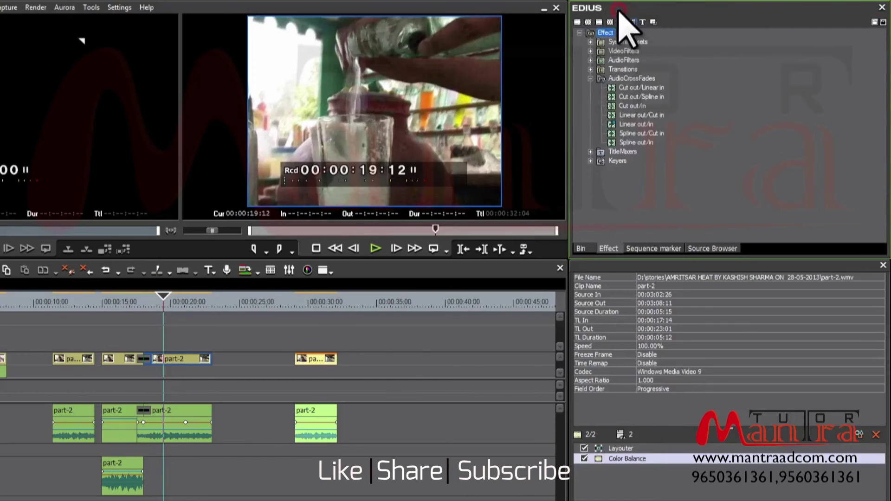
click(625, 124)
click(875, 22)
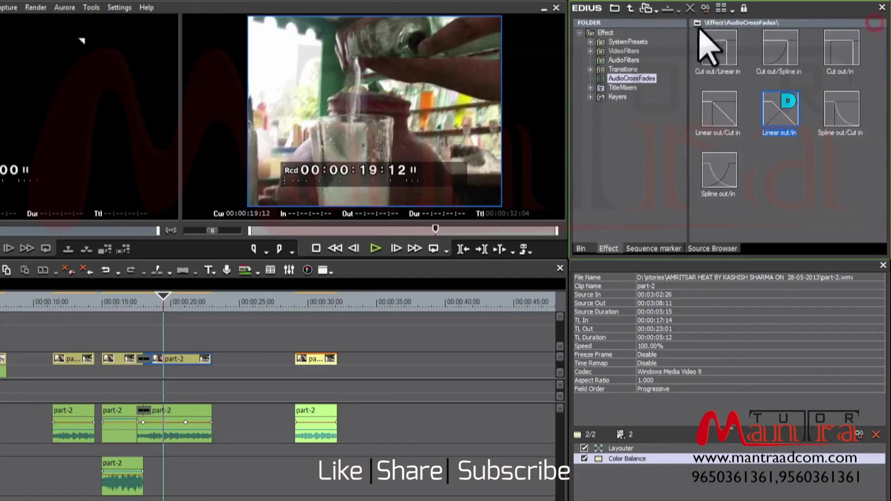
click(623, 69)
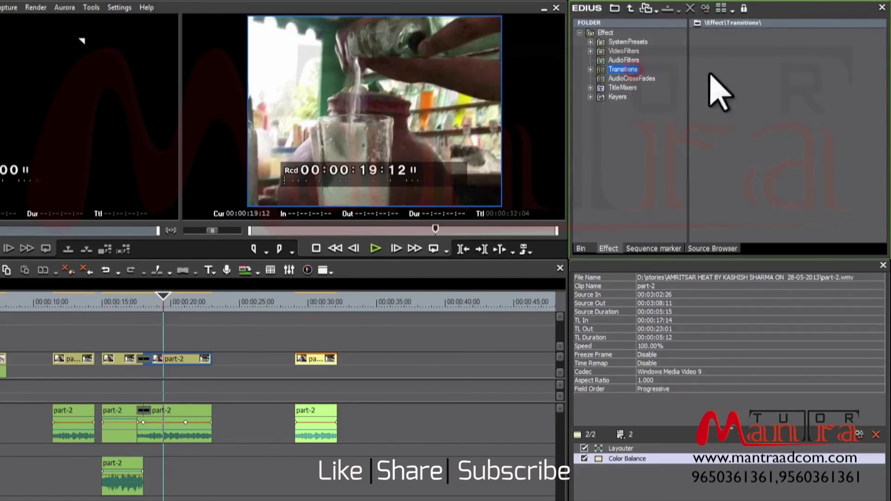
click(629, 60)
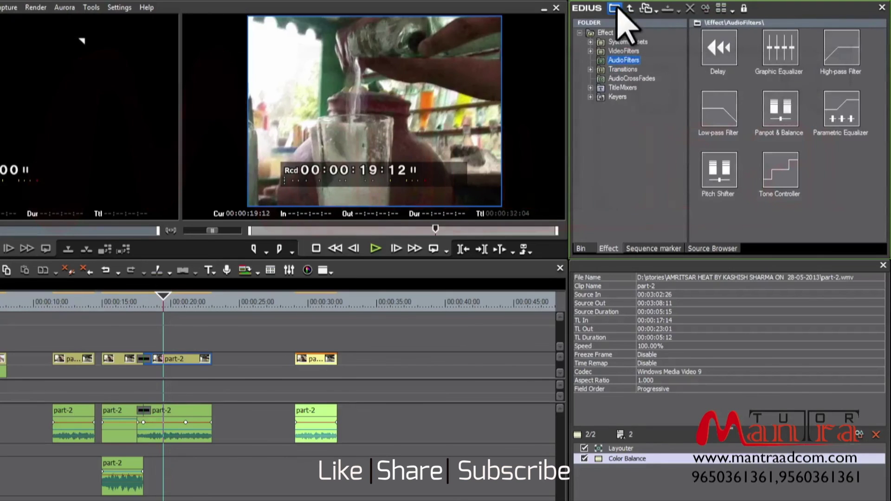